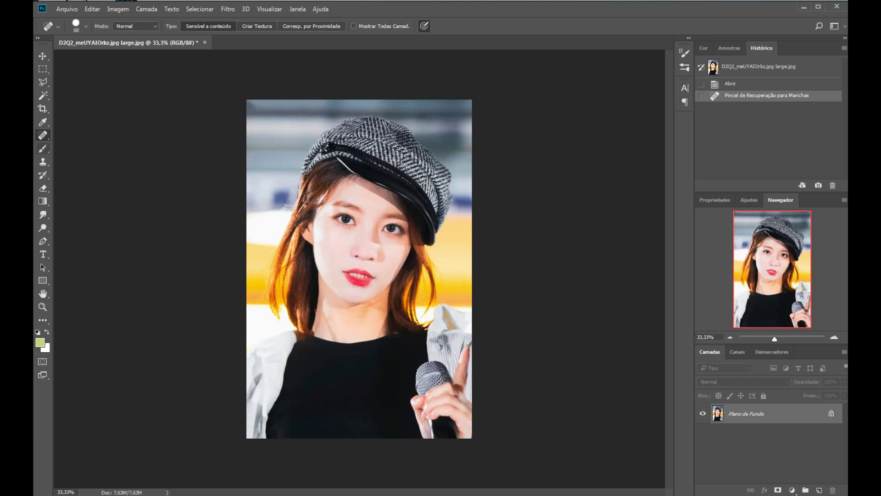
- Remove the hand and microphone from the photo with the Spot Healing Brush at a size of 152 px
click(76, 26)
drag(92, 55, 114, 55)
key(Return)
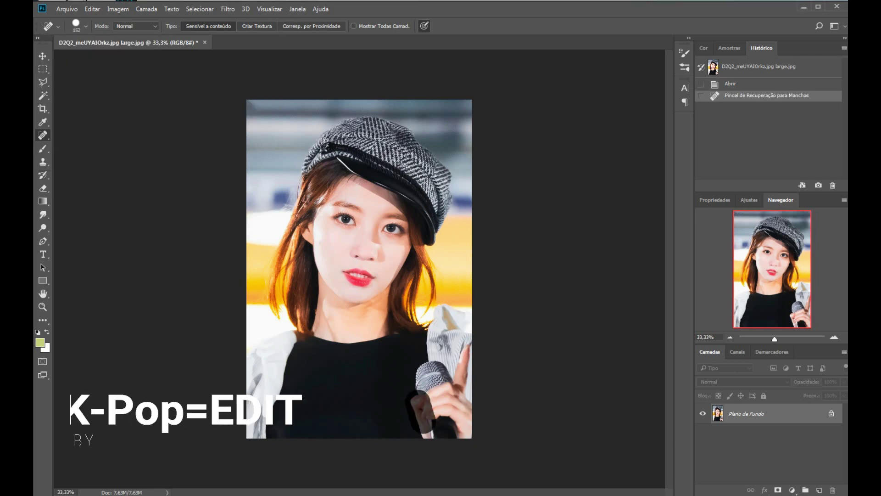
mouse_move(432, 400)
mouse_down()
mouse_move(431, 367)
mouse_move(461, 376)
mouse_up()
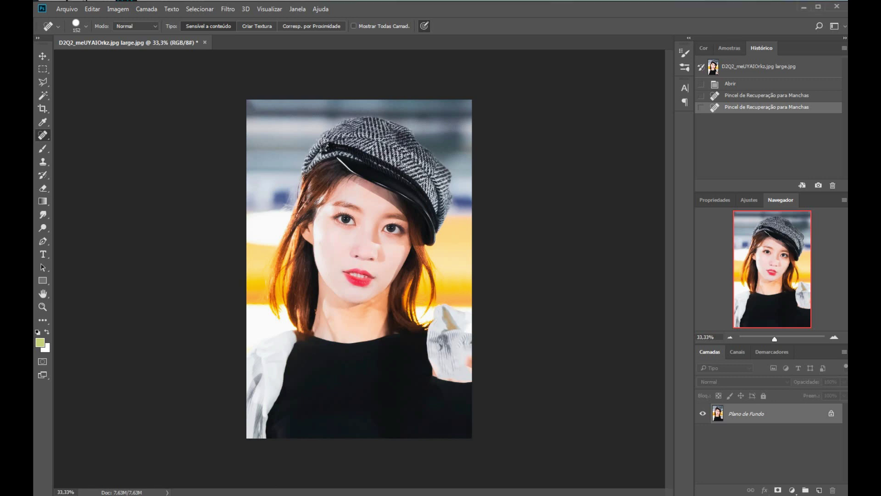
- Heal the remaining traces of the hand on the white sleeve with the Spot Healing Brush at 93 px
click(86, 25)
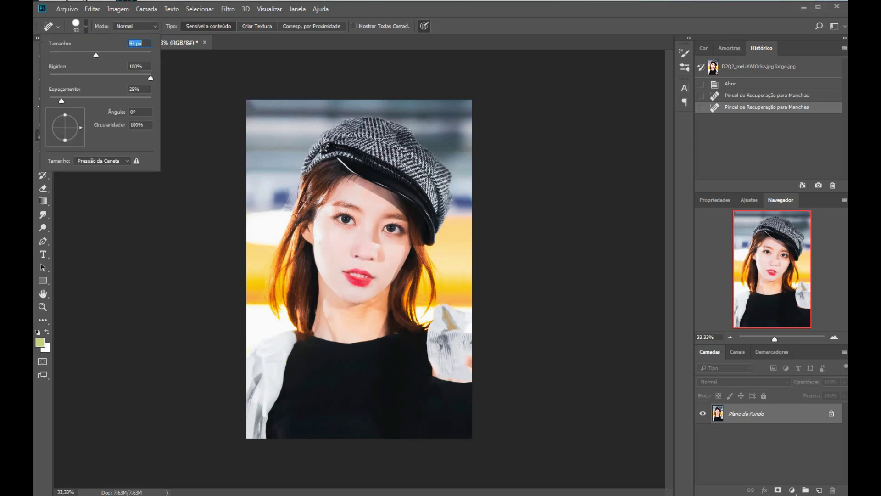
click(360, 255)
alt+scroll(359, 255, up, 3)
scroll(360, 255, down, 5)
scroll(360, 254, right, 3)
click(428, 322)
click(463, 339)
click(451, 340)
click(442, 335)
click(473, 344)
click(503, 350)
click(471, 346)
- Rebuild the lower part of the white sleeve down to the photo's edge with the Clone Stamp at 86 px
key(s)
click(86, 26)
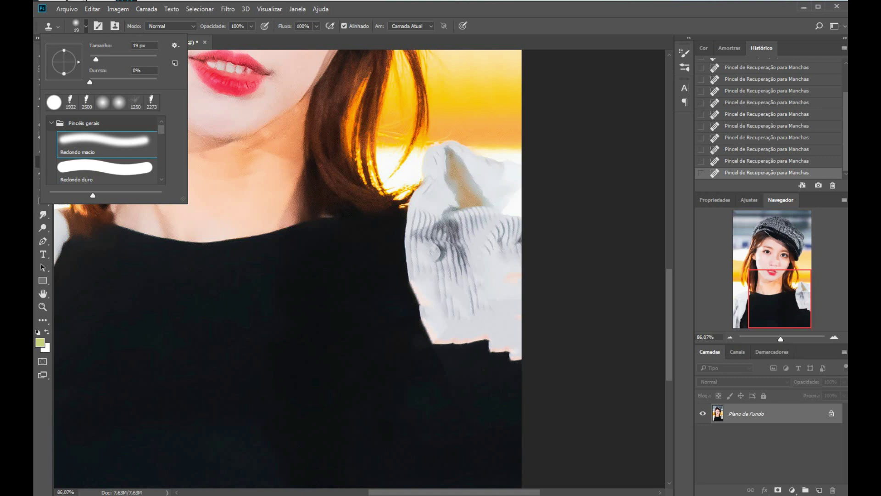
text(86)
key(Return)
mouse_move(512, 381)
mouse_down()
mouse_move(459, 354)
mouse_move(456, 368)
mouse_move(455, 355)
mouse_move(514, 413)
mouse_up()
mouse_move(486, 390)
mouse_down()
mouse_move(514, 445)
mouse_move(519, 487)
mouse_move(511, 482)
mouse_up()
scroll(510, 459, down, 2)
drag(482, 438, 514, 484)
drag(468, 394, 501, 487)
mouse_move(459, 377)
mouse_down()
mouse_move(468, 413)
mouse_move(466, 400)
mouse_up()
key(ctrl+minus)
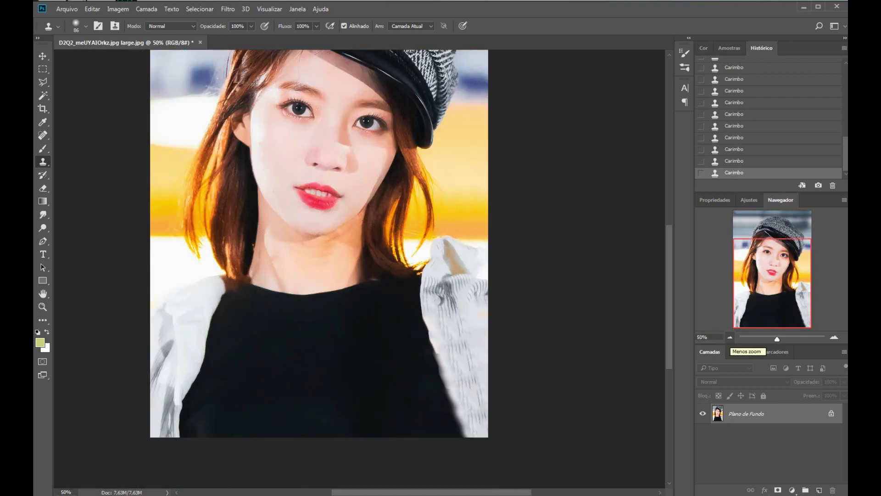
drag(463, 429, 454, 402)
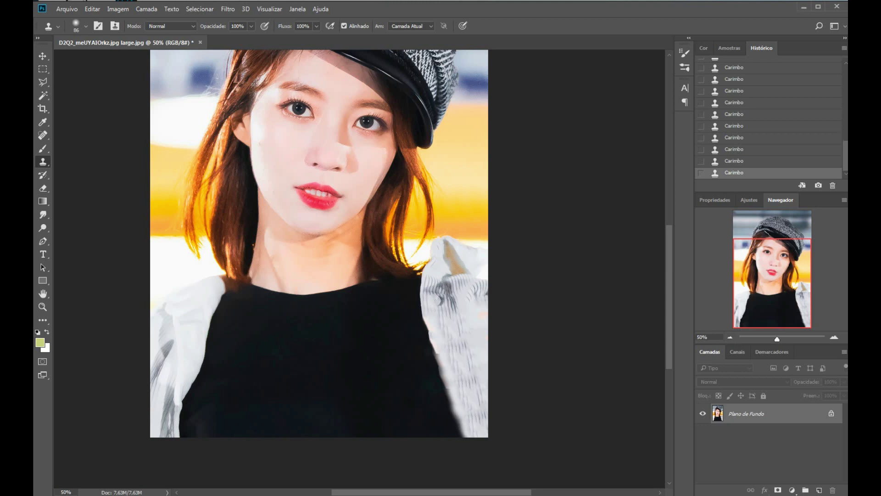
- Refine the edge between the rebuilt white sleeve and the black top with the Clone Stamp at 31 px
click(86, 26)
drag(81, 51, 68, 51)
key(Return)
scroll(375, 418, up, 5)
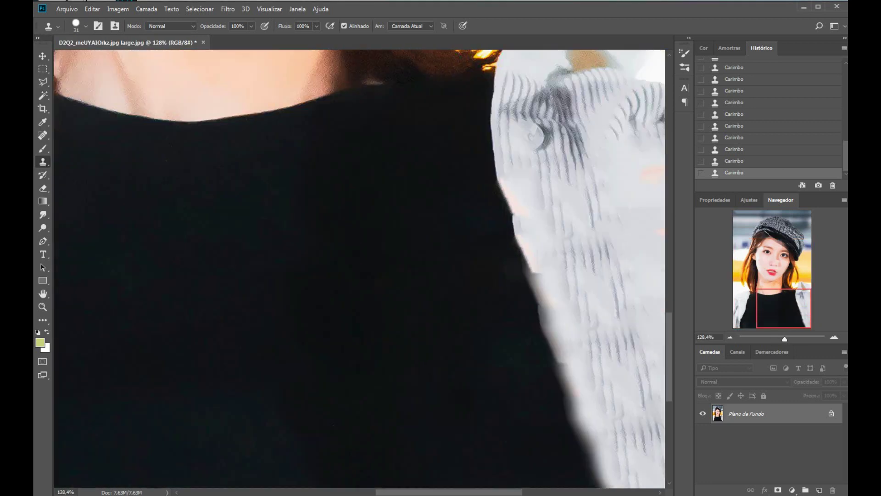
scroll(464, 449, right, 3)
drag(444, 413, 431, 357)
click(399, 252)
drag(397, 262, 466, 482)
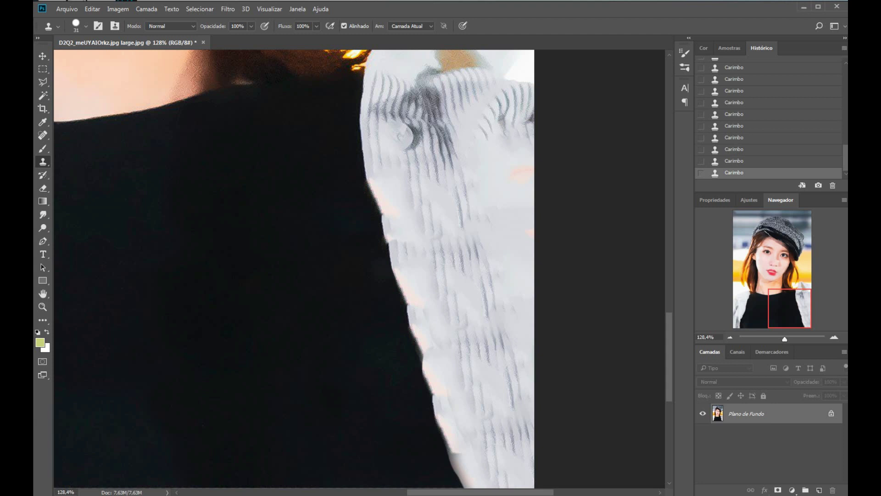
key(ctrl+1)
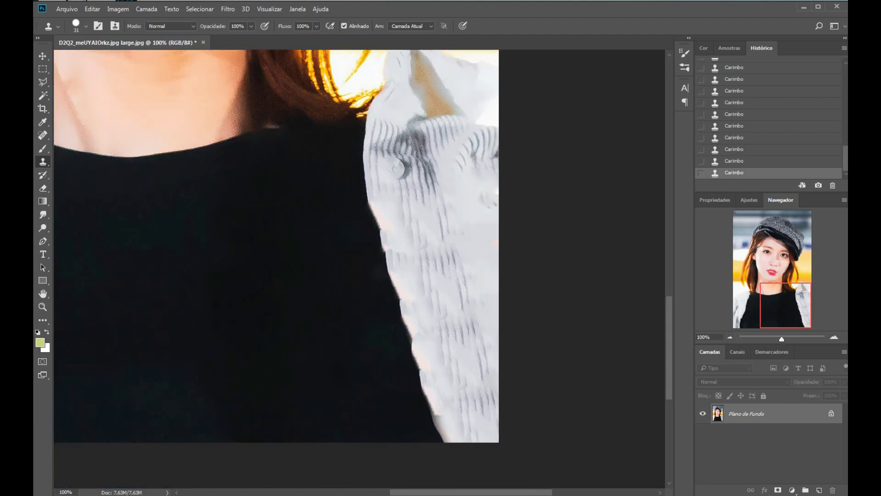
key(ctrl+minus)
key(ctrl+minus)
key(ctrl+minus)
click(43, 56)
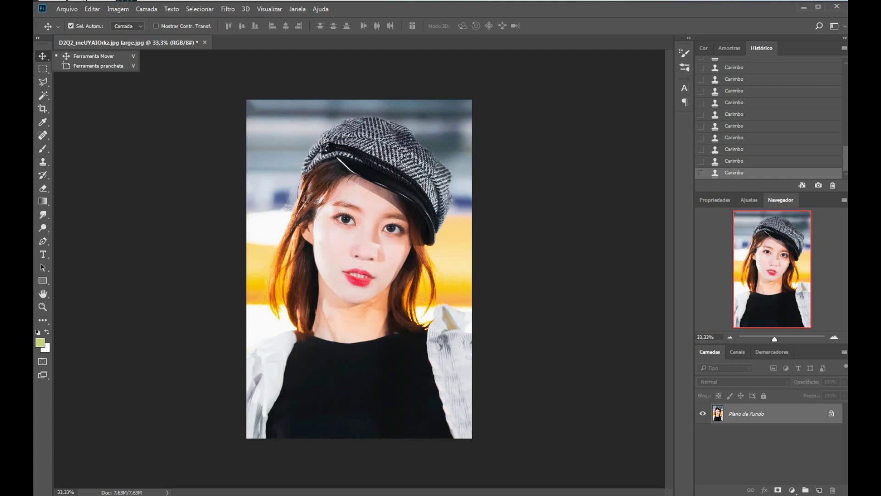
- Set the photo's white input level to 248 with Levels and duplicate the background into a new layer
key(ctrl+l)
key(Tab)
key(Tab)
text(248)
key(Return)
key(ctrl+j)
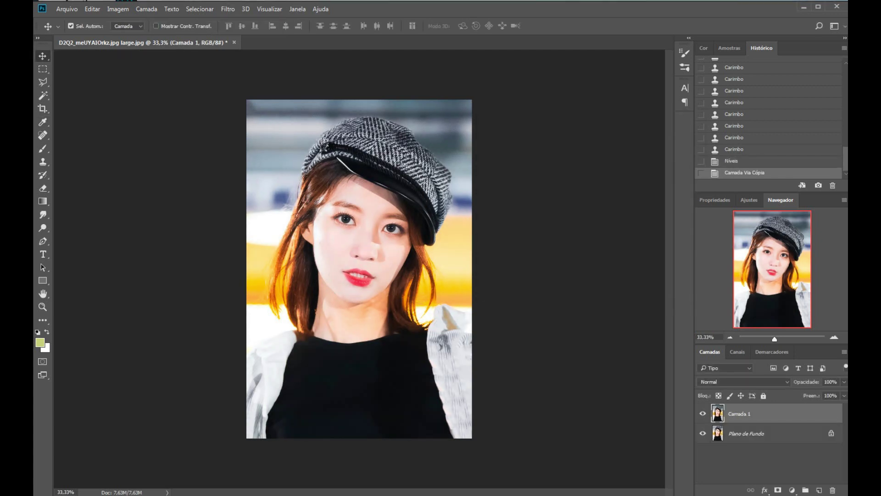
click(118, 9)
mouse_move(124, 34)
click(282, 178)
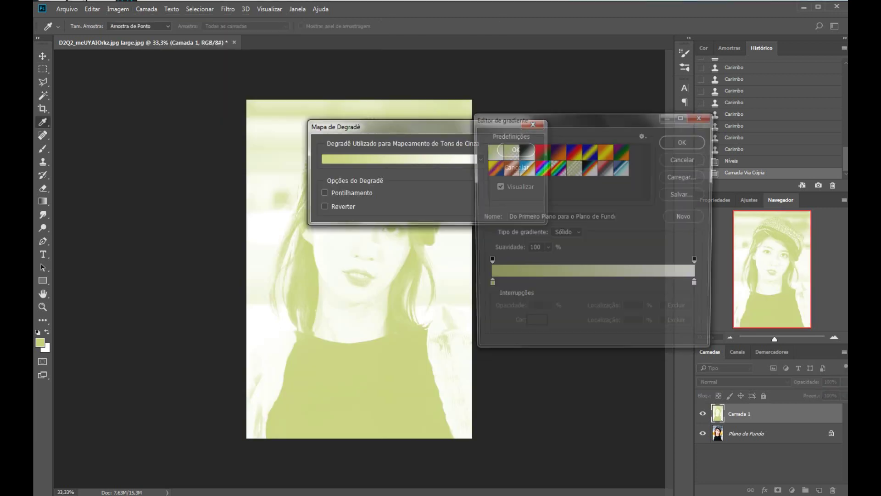
click(400, 159)
click(525, 151)
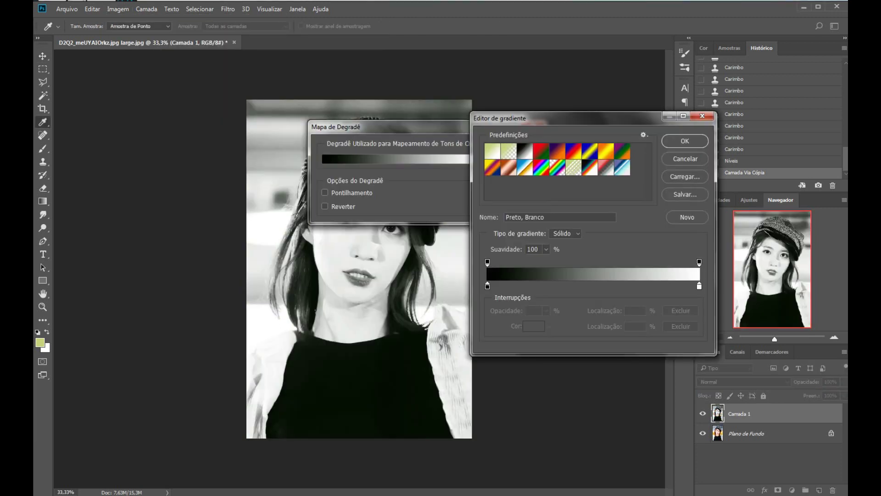
key(Return)
key(Escape)
- Reset the foreground and background colours to black and white and apply a black-to-white gradient map to the duplicated layer
key(d)
key(v)
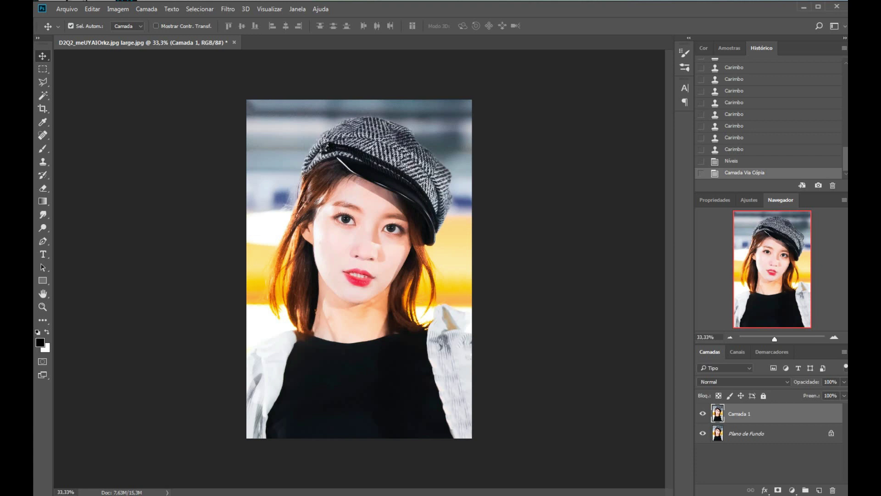
click(118, 9)
mouse_move(138, 32)
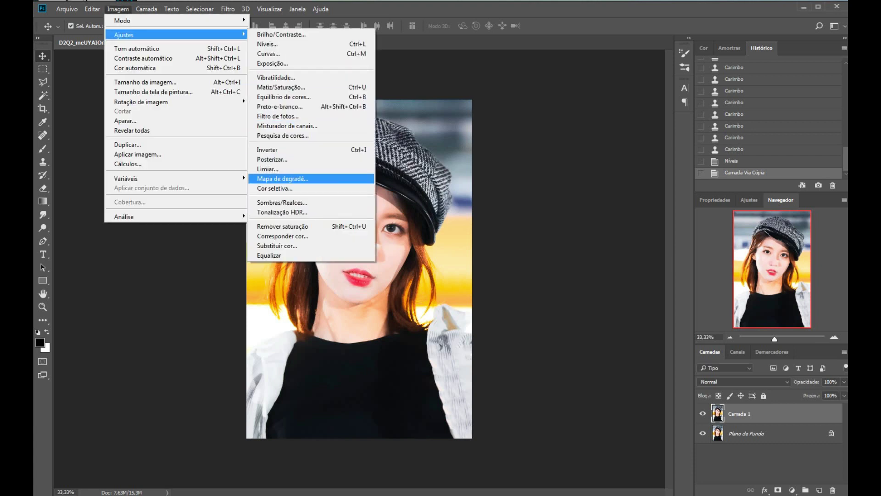
click(282, 178)
click(399, 159)
click(699, 262)
click(546, 311)
drag(550, 324, 526, 324)
key(Return)
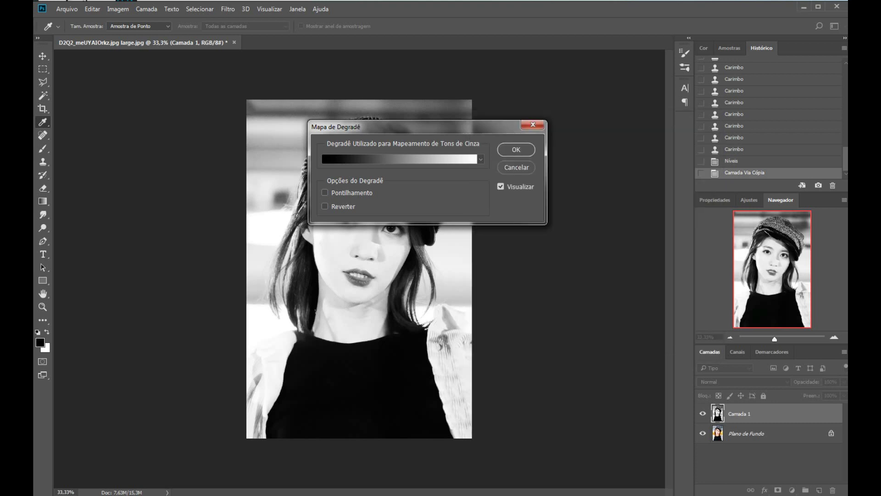
key(Return)
- Set the gradient-mapped layer to the Luz Direta blend mode at 50% opacity
click(743, 381)
click(749, 288)
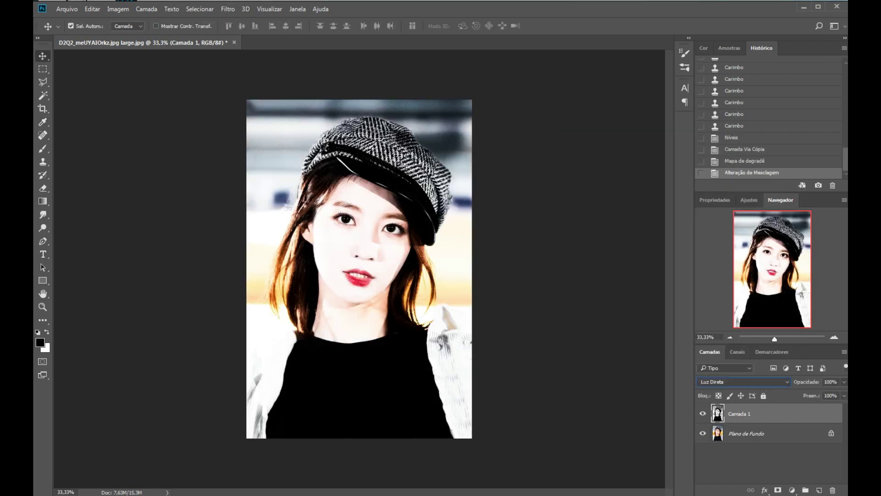
text(50)
key(Return)
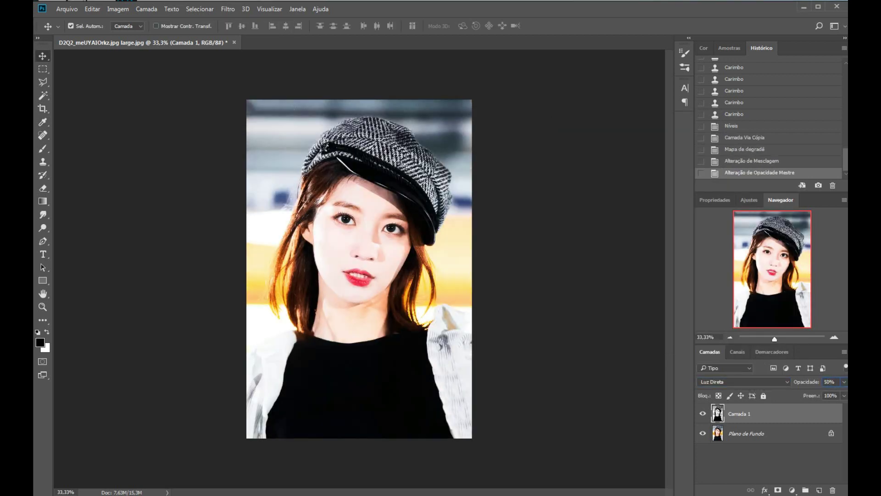
- Duplicate the background layer and merge the black-and-white layer into the copy
key(alt+bracketleft)
key(ctrl+j)
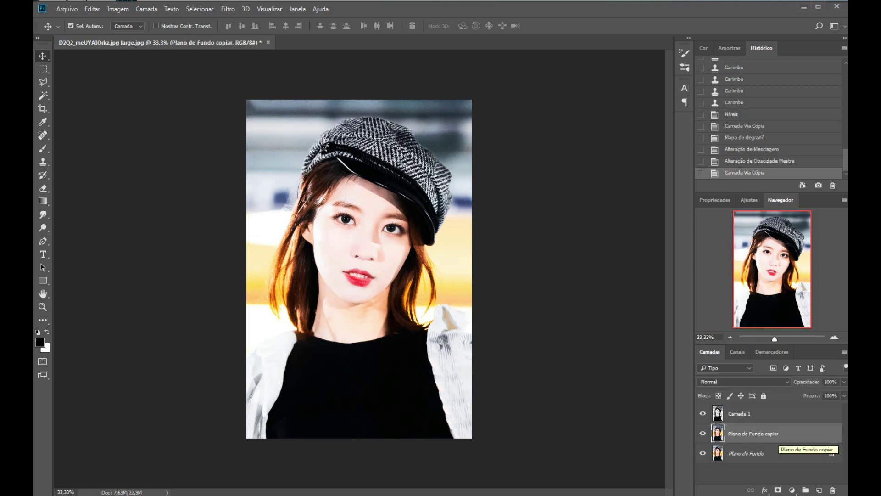
key(shift+alt+bracketright)
key(ctrl+e)
- Undo the merge, background copy, opacity and blend mode changes, keeping the gradient map
key(ctrl+alt+z)
key(ctrl+alt+z)
key(ctrl+alt+z)
key(ctrl+alt+z)
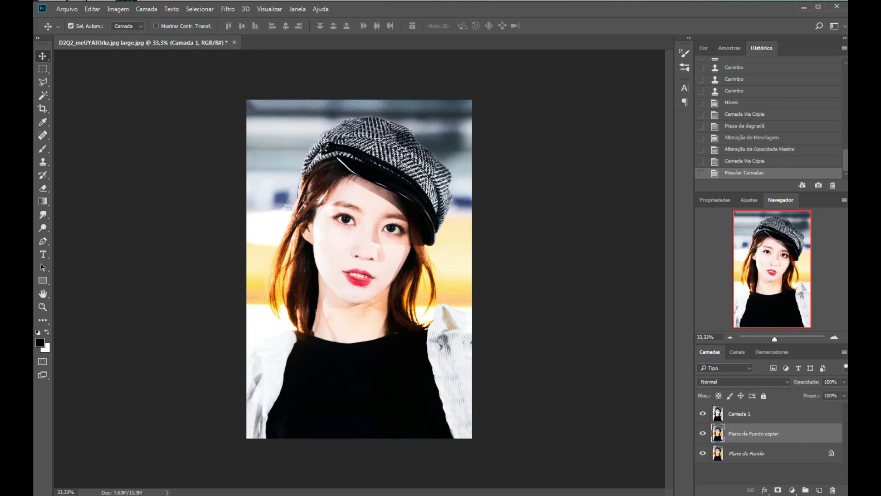
key(ctrl+alt+z)
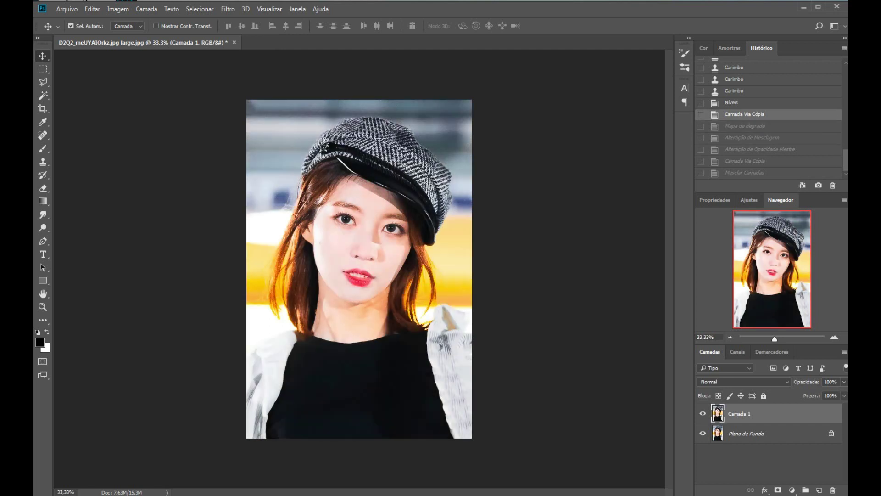
key(ctrl+shift+z)
- Darken the black-and-white layer with Levels by setting the black input level to 14
key(ctrl+l)
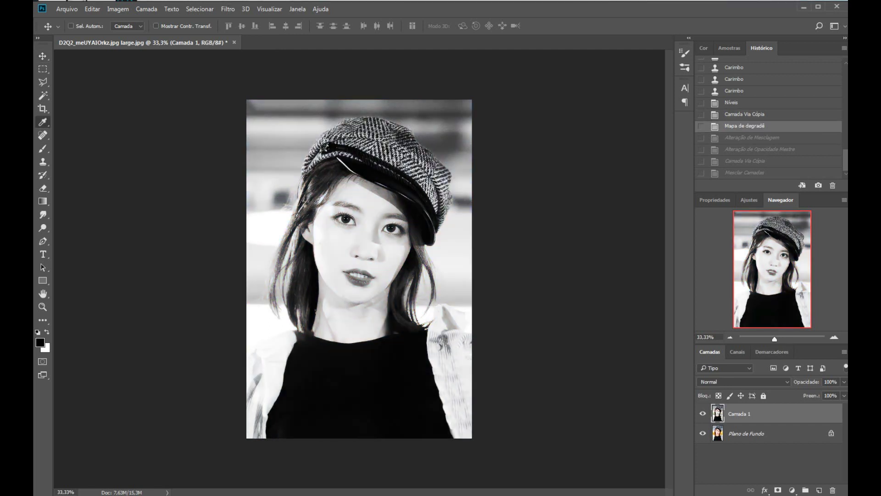
key(Up)
key(Up)
key(Up)
key(Up)
key(Up)
key(Up)
key(Up)
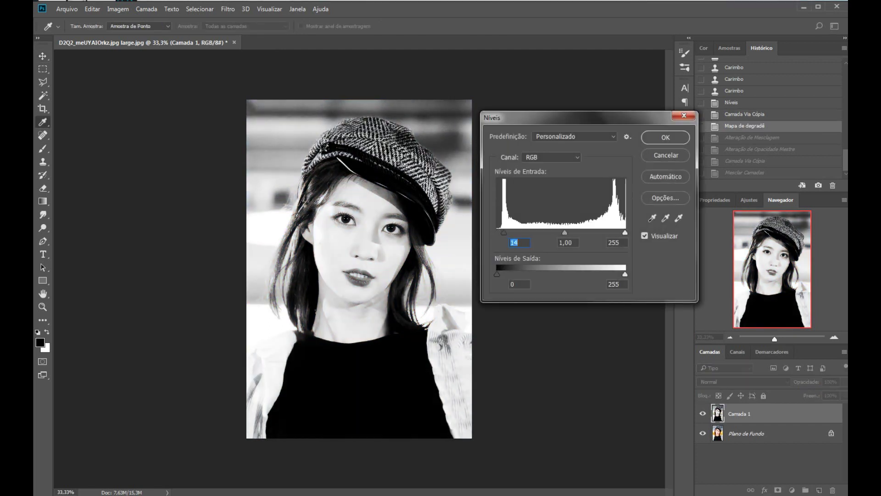
key(Return)
key(v)
- Blend the black-and-white layer with Luz Indireta at 50% opacity
click(743, 382)
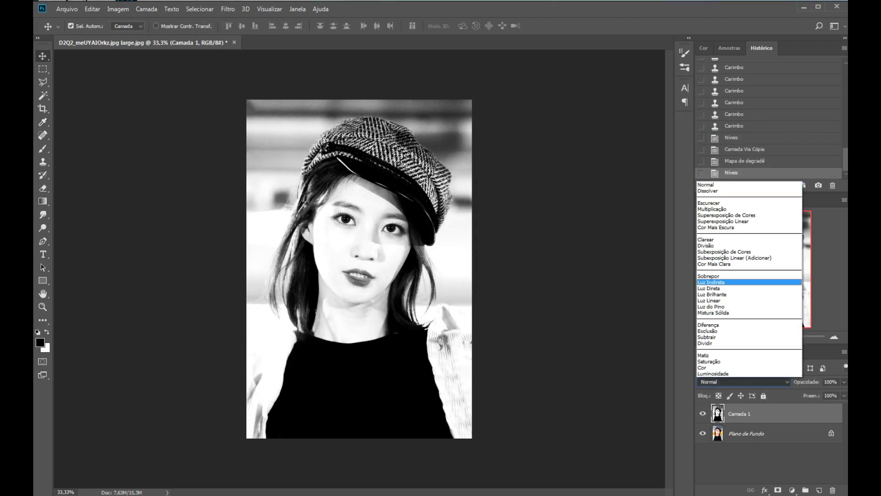
key(Return)
key(5)
- Duplicate the background layer and merge the blended black-and-white layer into the copy
click(746, 433)
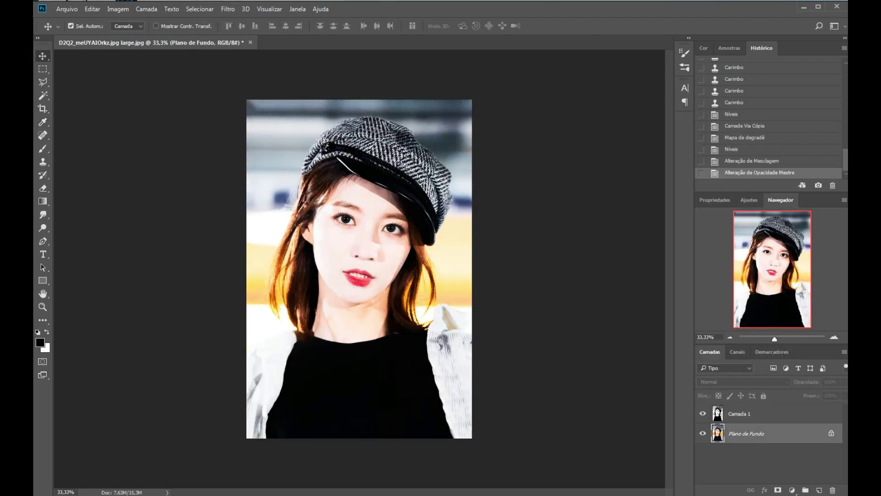
key(ctrl+j)
key(alt+bracketright)
key(ctrl+e)
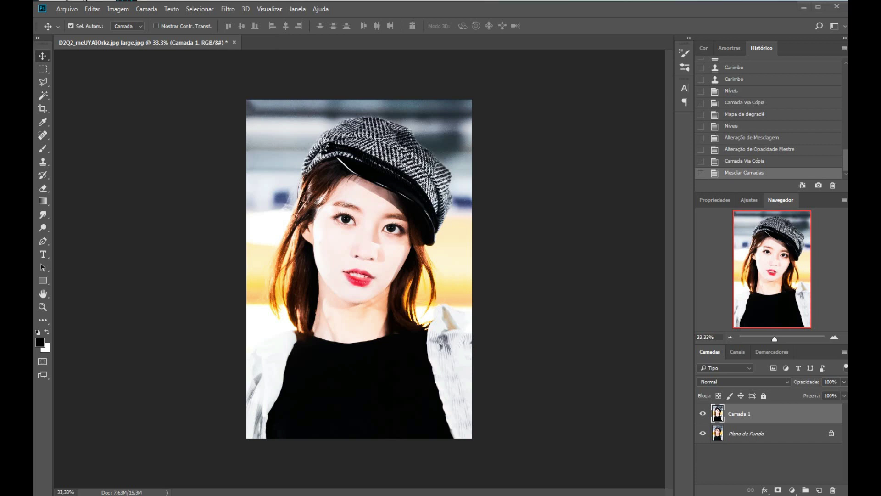
- Apply the black-to-white gradient map to the merged layer
click(118, 9)
click(275, 178)
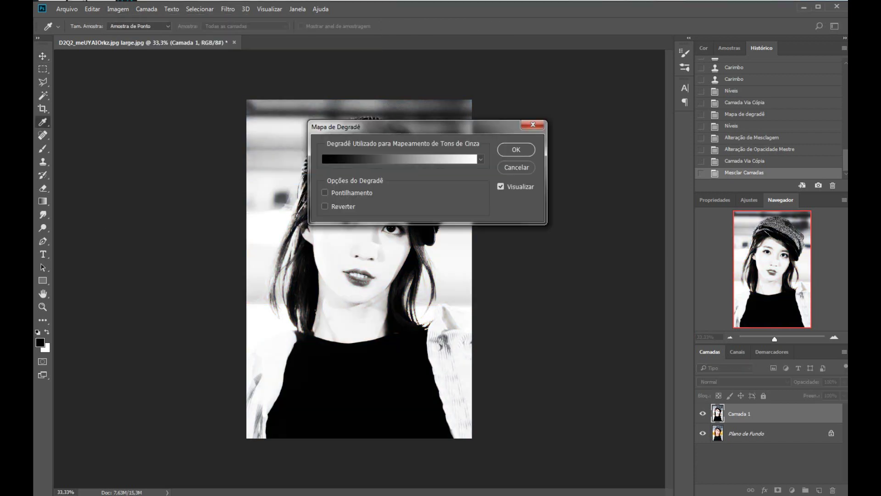
key(Return)
- Tint the layer's shadows with Color Balance at red +56 and yellow -50, and set its blend mode to Multiplicação
click(118, 9)
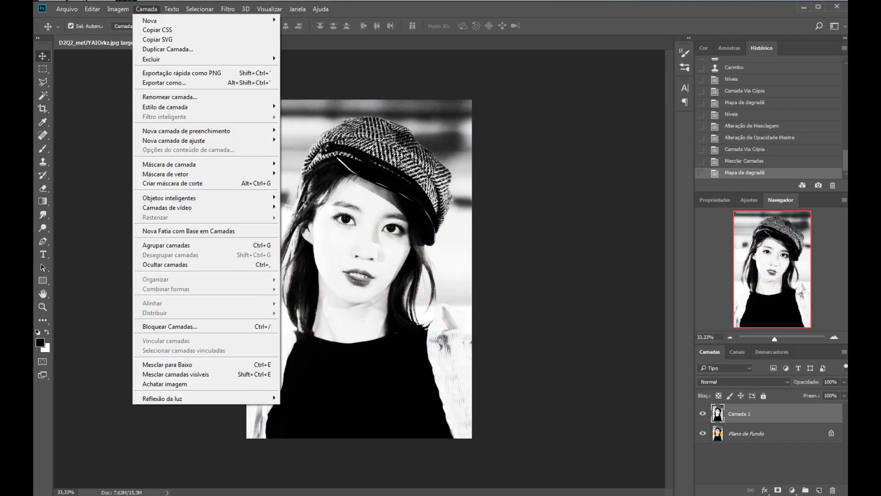
mouse_move(129, 34)
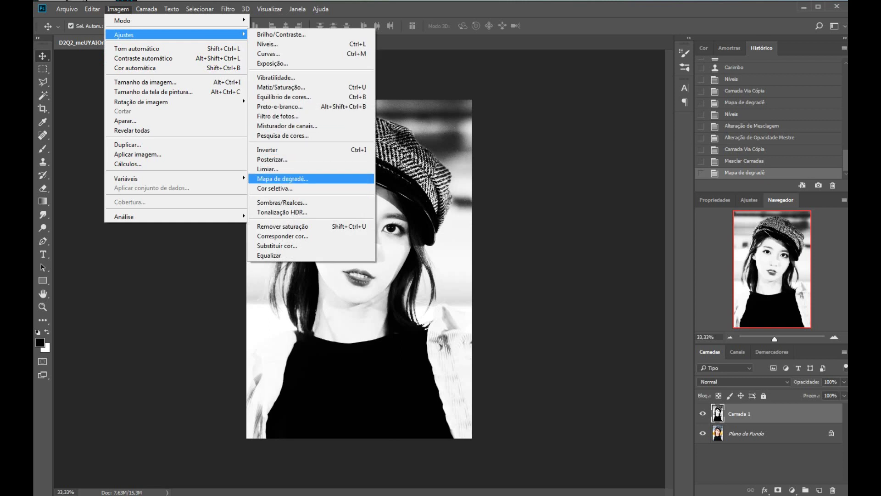
click(276, 97)
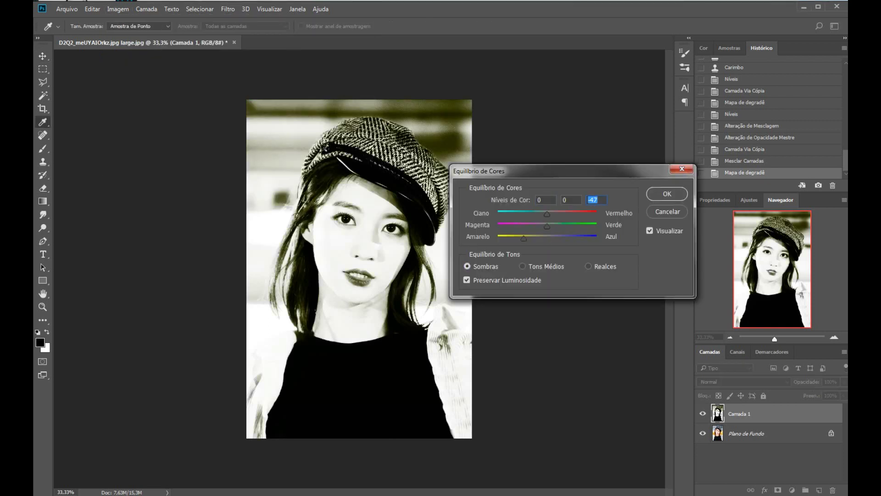
key(Tab)
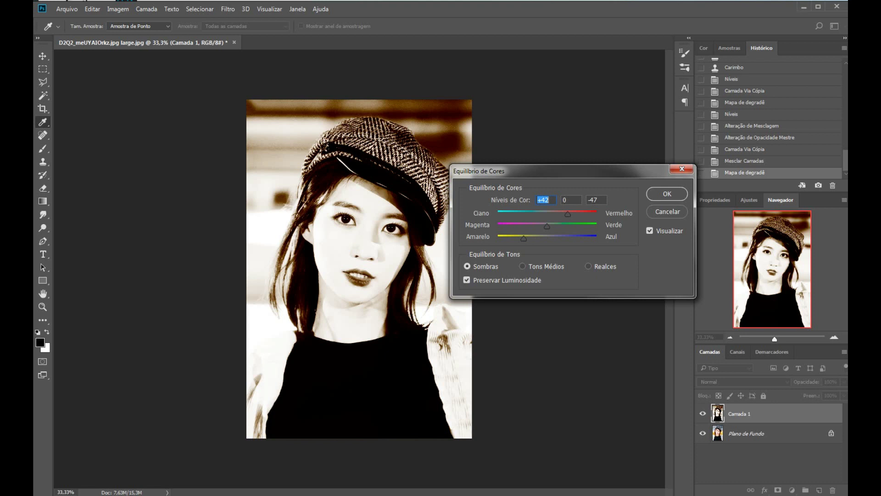
key(Tab)
key(Tab)
text(-67)
key(Tab)
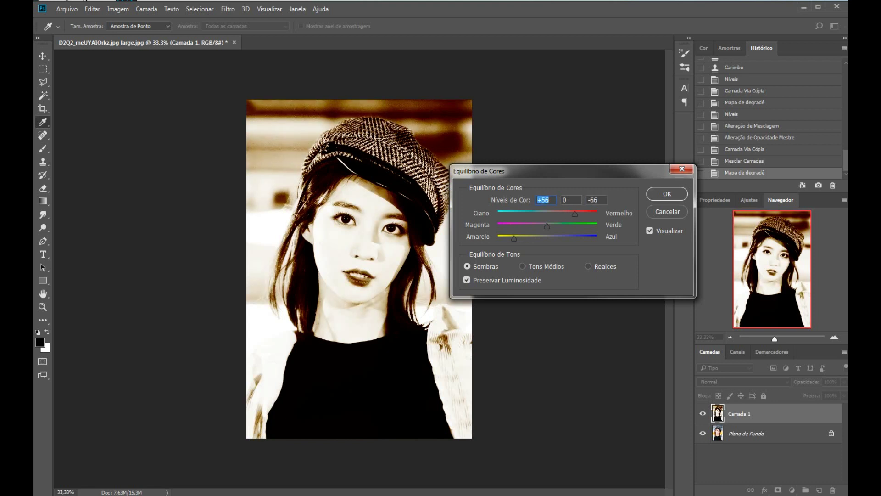
key(Tab)
key(Tab)
text(-50)
key(Return)
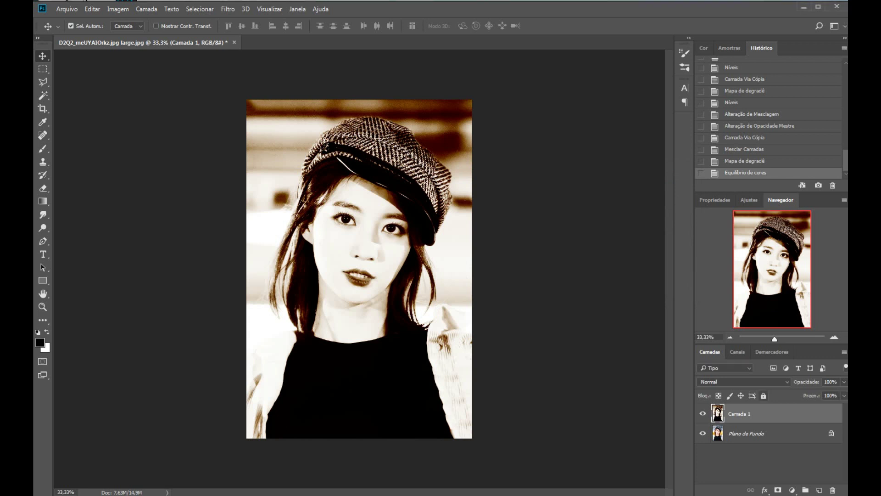
key(alt+shift+m)
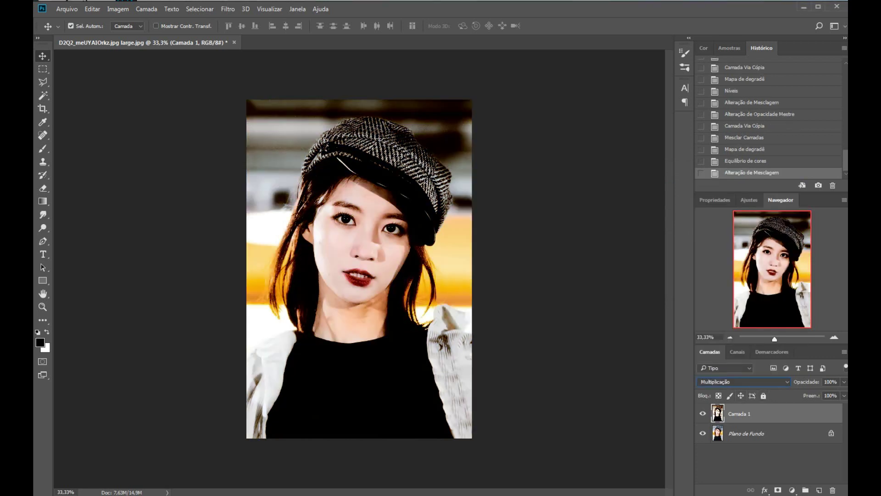
- Set the Dodge tool's brush size to 170 px
key(o)
key(r)
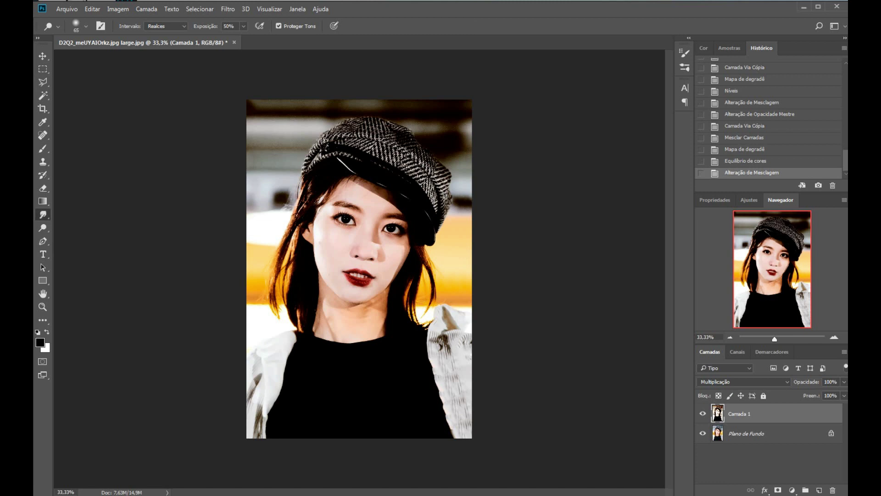
key(o)
click(86, 26)
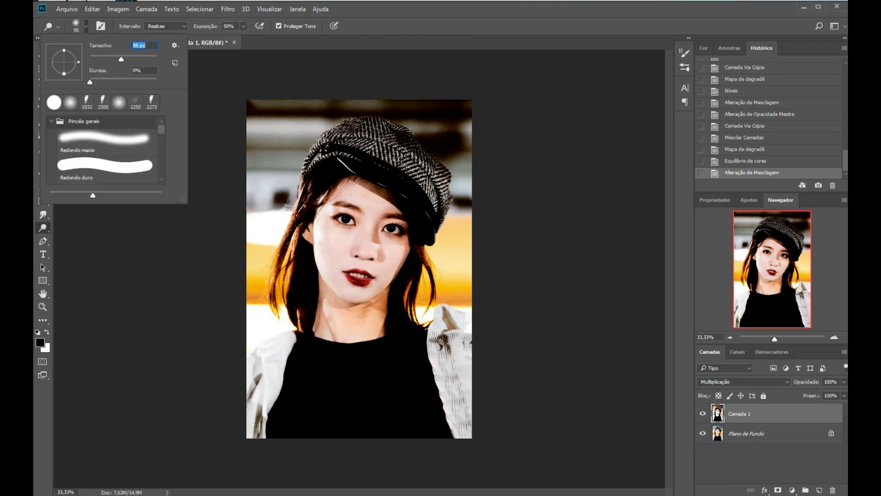
text(170)
key(Return)
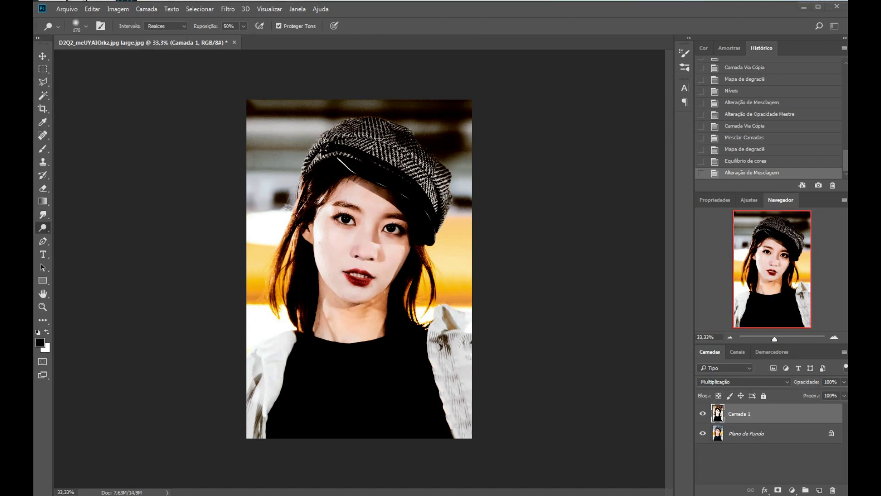
- Lower the Multiplicação layer's opacity to 65% and merge it with the background layer
click(831, 381)
text(65)
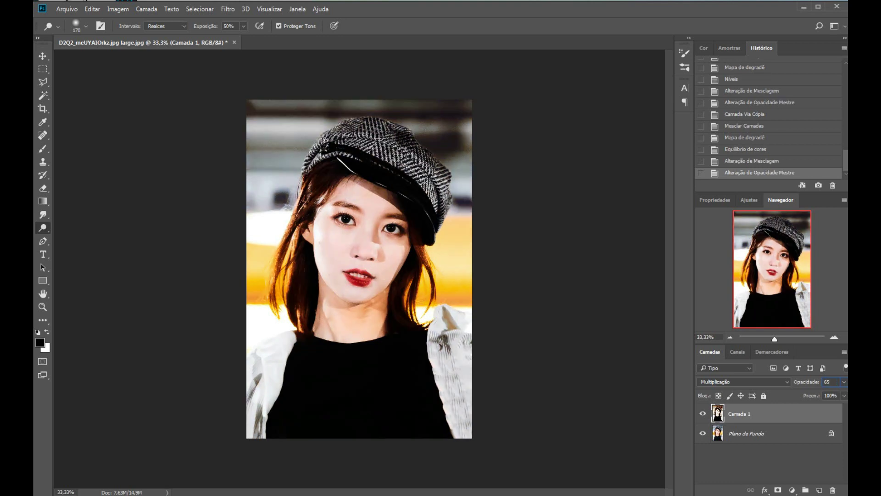
key(ctrl+e)
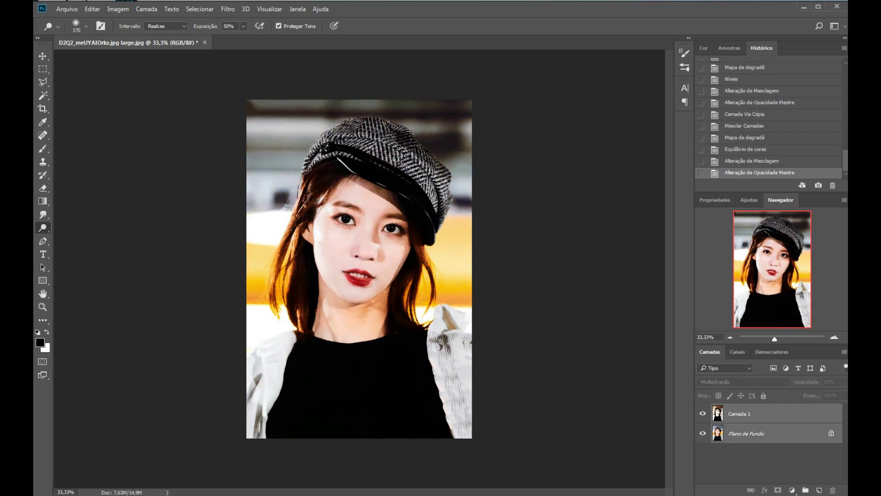
- Try lightening the face and neck with the Dodge tool, using a 182 px brush at 50% exposure
click(43, 228)
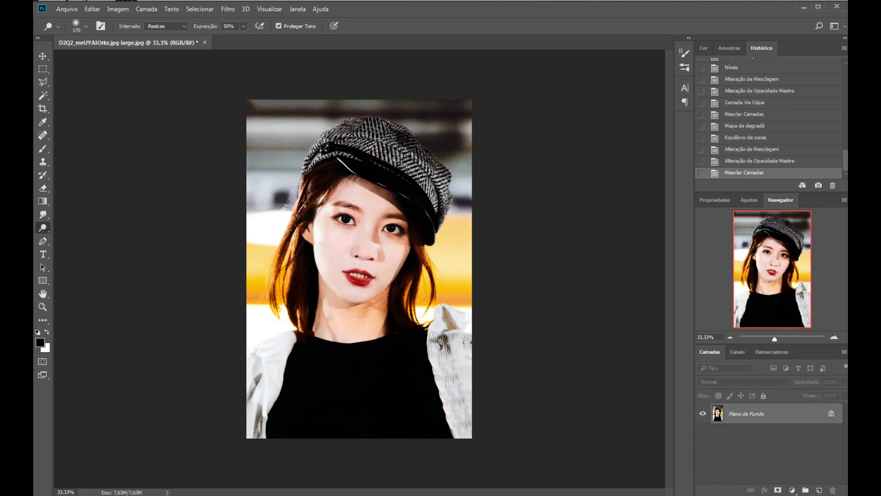
scroll(359, 268, up, 4)
click(349, 103)
click(86, 26)
drag(133, 58, 136, 59)
key(Return)
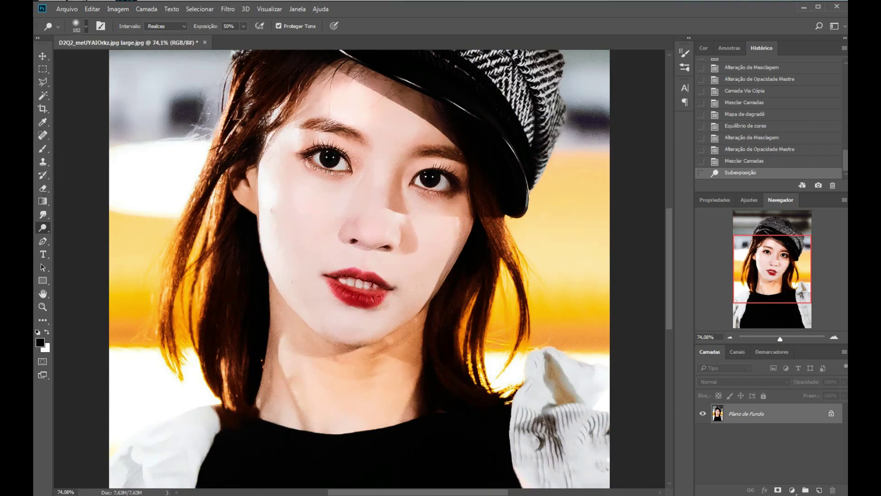
key(ctrl+z)
drag(257, 184, 330, 275)
drag(298, 238, 436, 321)
drag(285, 339, 358, 423)
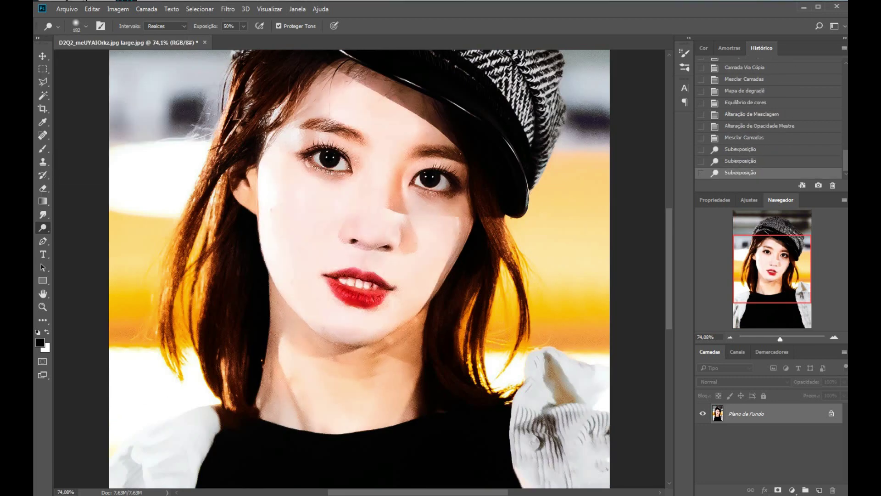
drag(358, 354, 399, 394)
- Set up the Burn tool with 27% exposure and a 185 px brush
click(43, 228)
click(74, 237)
click(246, 26)
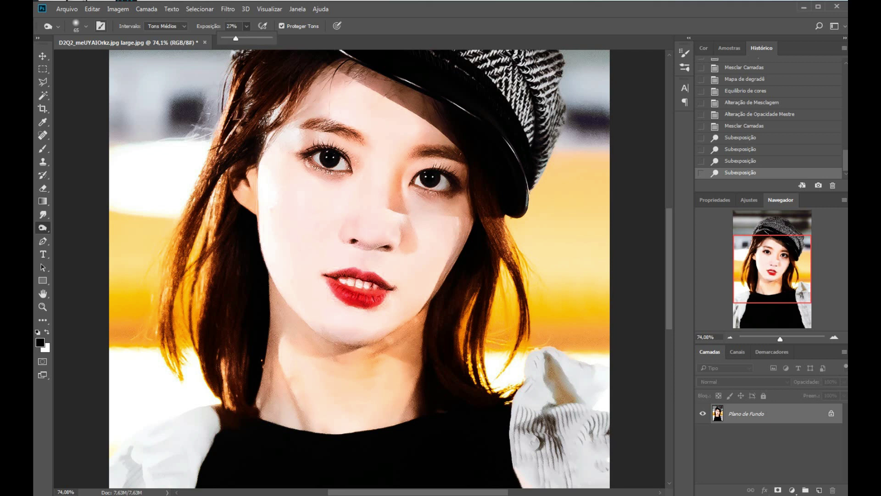
click(86, 26)
key(Return)
- Try darkening the forehead, face edges, neck and jacket with the Burn tool
drag(303, 92, 404, 73)
drag(404, 101, 441, 138)
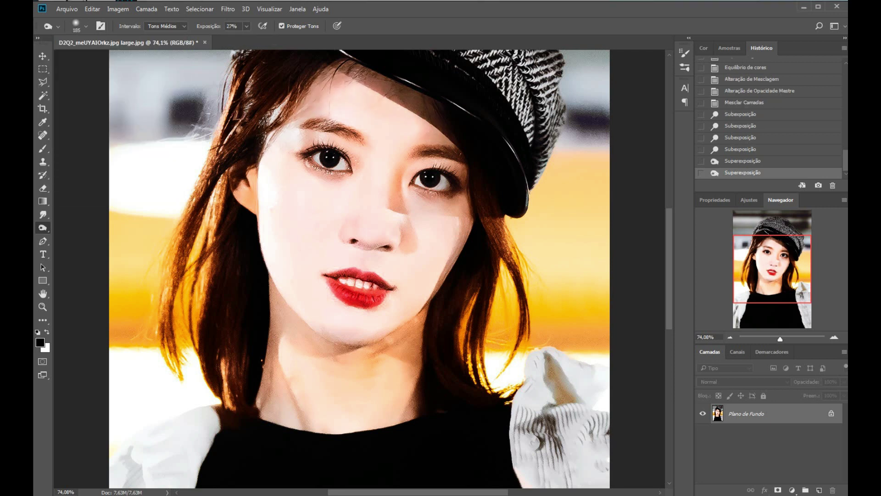
drag(276, 299, 275, 390)
drag(399, 326, 409, 413)
drag(455, 271, 446, 192)
drag(303, 152, 397, 206)
drag(542, 400, 592, 427)
key(ctrl+minus)
key(ctrl+minus)
key(ctrl+minus)
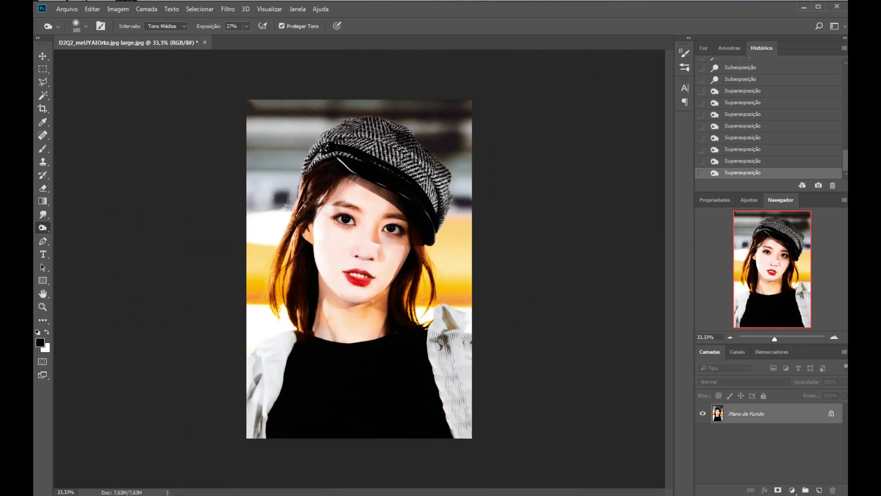
- Undo all the Dodge and Burn strokes back to the merged layer
key(ctrl+alt+z)
key(ctrl+alt+z)
key(ctrl+alt+z)
key(ctrl+alt+z)
key(ctrl+alt+z)
key(ctrl+alt+z)
key(ctrl+alt+z)
key(ctrl+alt+z)
key(ctrl+alt+z)
key(ctrl+alt+z)
key(ctrl+alt+z)
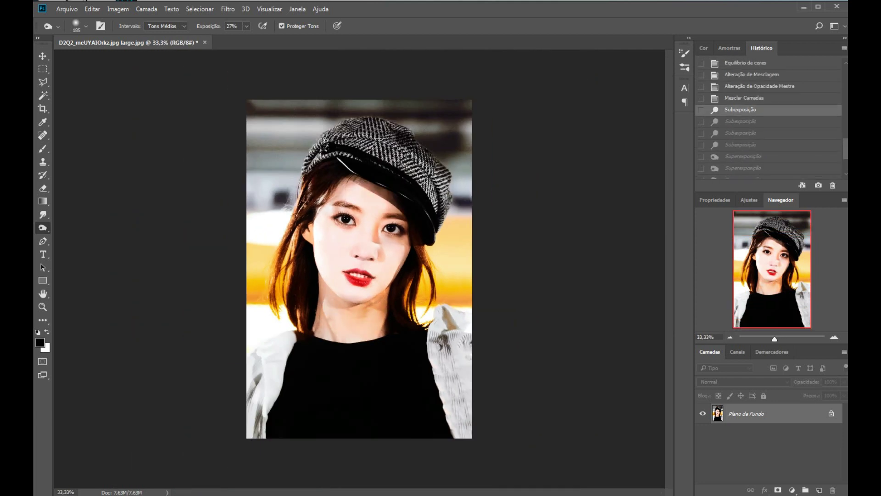
key(ctrl+alt+z)
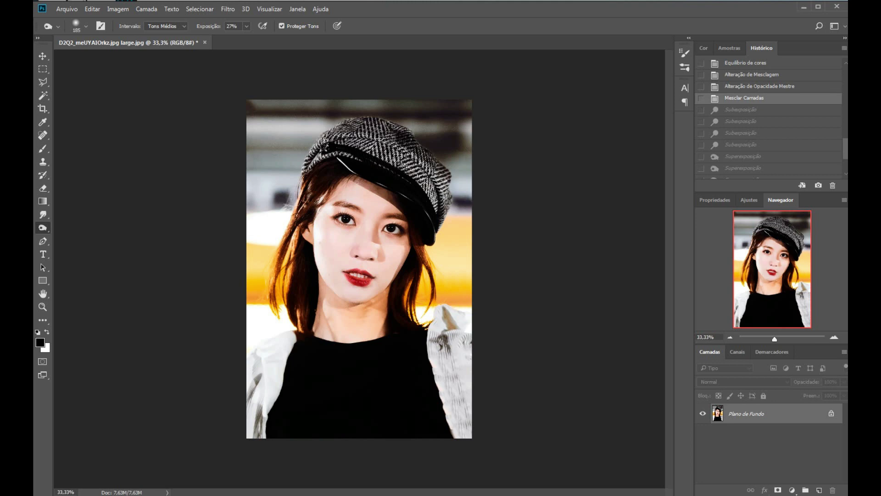
- Try the Escurecer blend mode on a duplicate of the background layer, and delete the duplicate
key(ctrl+j)
key(alt+shift+k)
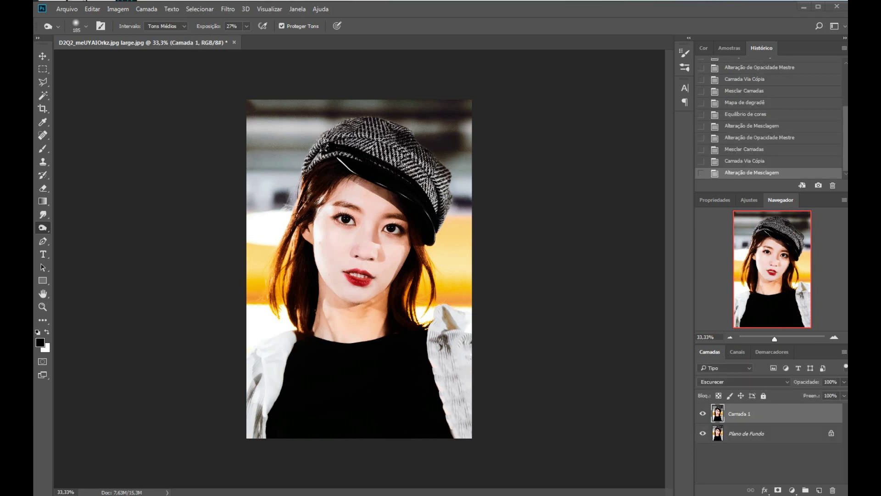
click(832, 490)
- Create a new layer above the portrait and fill it with white using the Paint Bucket
click(819, 490)
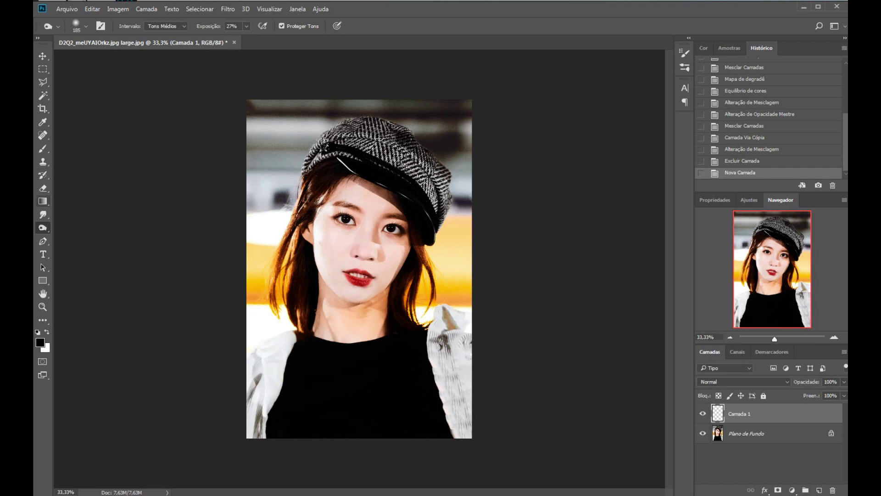
right_click(42, 201)
click(78, 210)
click(358, 269)
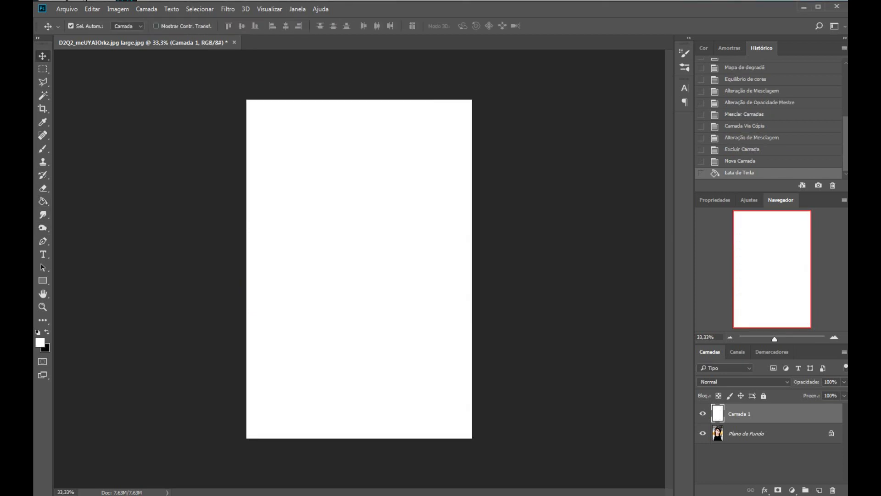
key(shift+g)
key(shift+g)
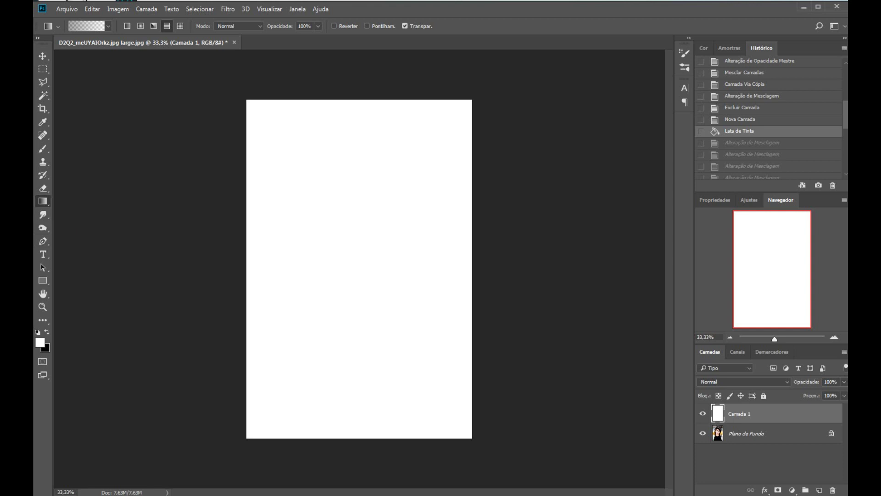
key(shift+g)
click(358, 269)
- Refill the white layer with black and delete it
key(x)
key(v)
key(g)
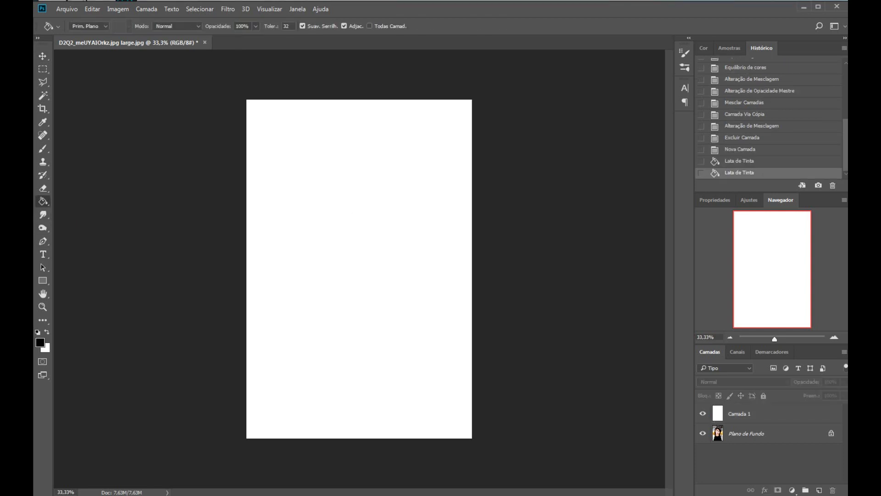
click(358, 269)
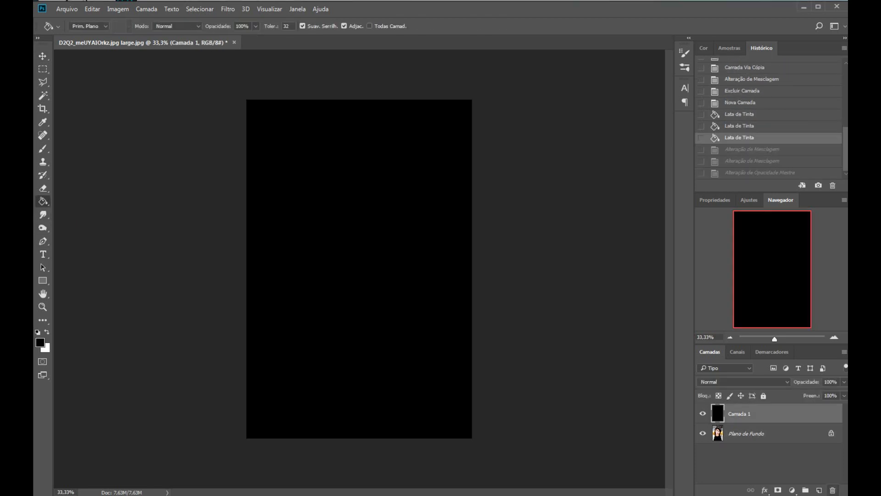
key(v)
key(Delete)
- Darken the shaded areas of the face, neck, hair and jacket with the Burn tool at 27% exposure
key(o)
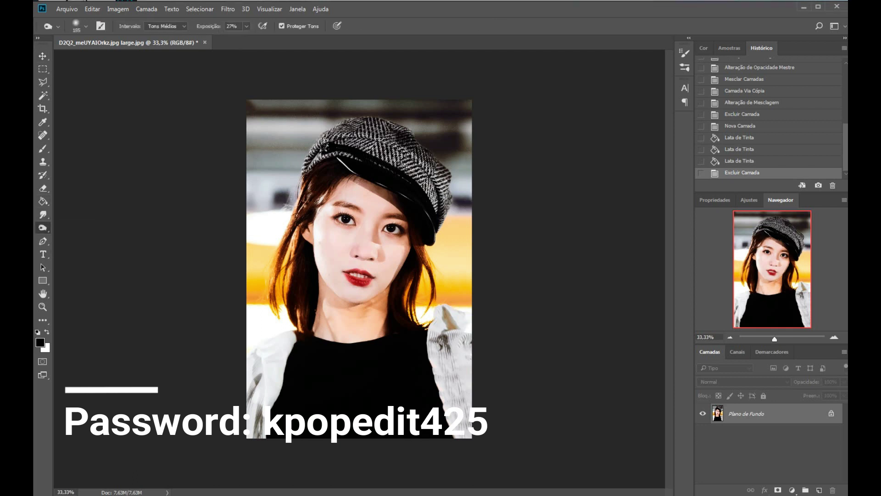
mouse_move(391, 290)
mouse_down()
mouse_move(397, 197)
mouse_move(344, 207)
mouse_move(310, 248)
mouse_up()
drag(322, 314, 331, 335)
drag(377, 294, 378, 333)
drag(387, 230, 397, 243)
drag(434, 321, 450, 367)
drag(317, 195, 326, 209)
drag(276, 255, 278, 271)
key(shift+v)
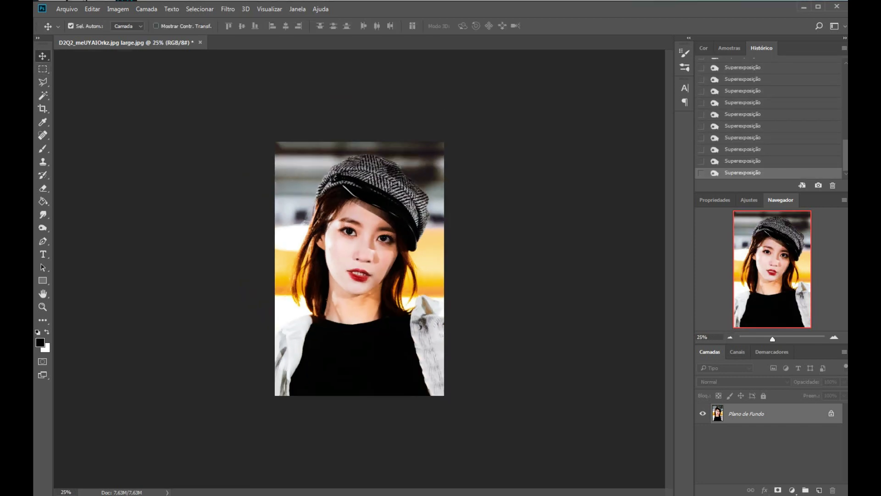
- Try automatic color and automatic contrast corrections on the portrait
scroll(360, 269, up, 5)
scroll(359, 269, down, 3)
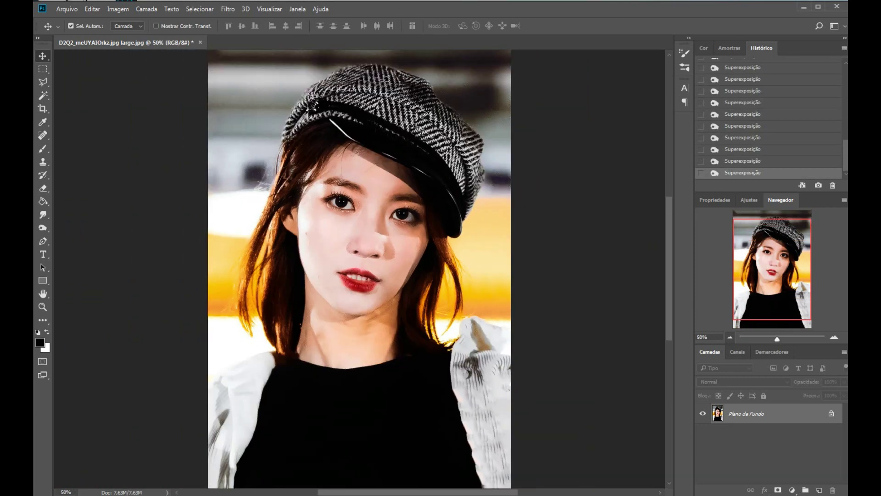
click(92, 9)
click(135, 68)
click(118, 9)
click(143, 58)
click(67, 8)
key(Escape)
key(Escape)
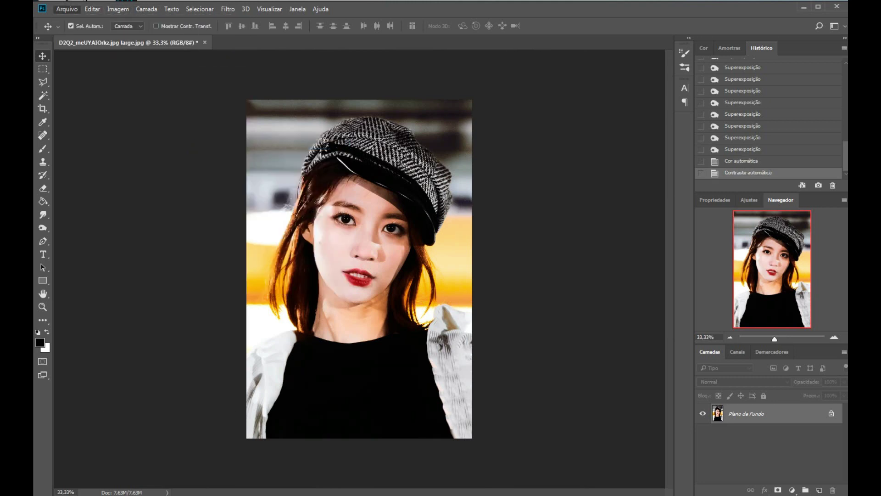
key(Escape)
key(ctrl+o)
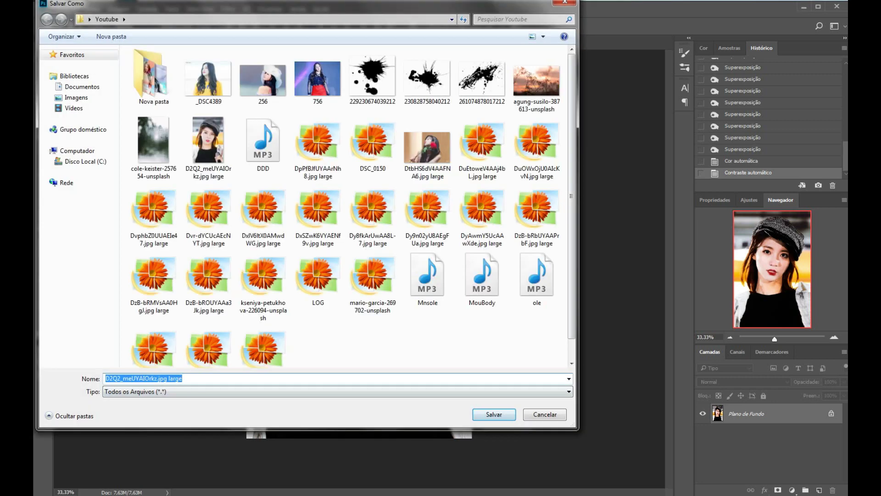
key(Escape)
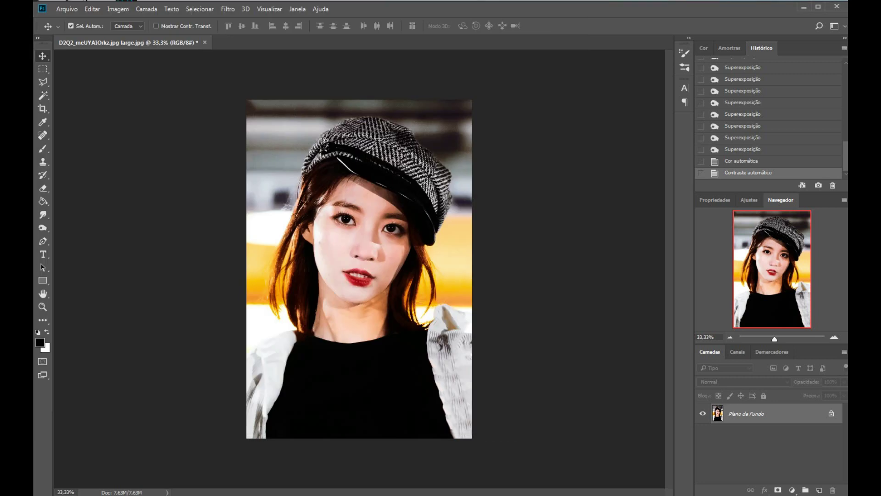
click(67, 9)
click(73, 25)
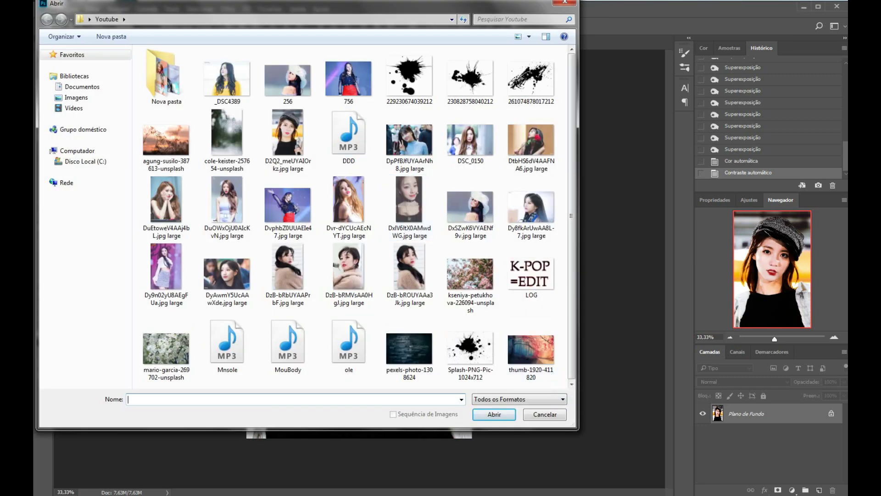
key(Escape)
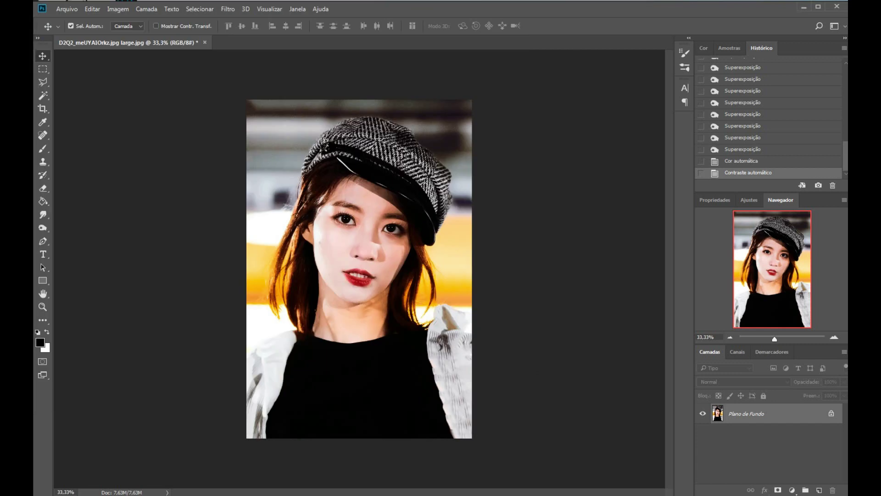
- Revert the automatic color and contrast corrections to the last Burn stroke, and duplicate the background layer
click(743, 149)
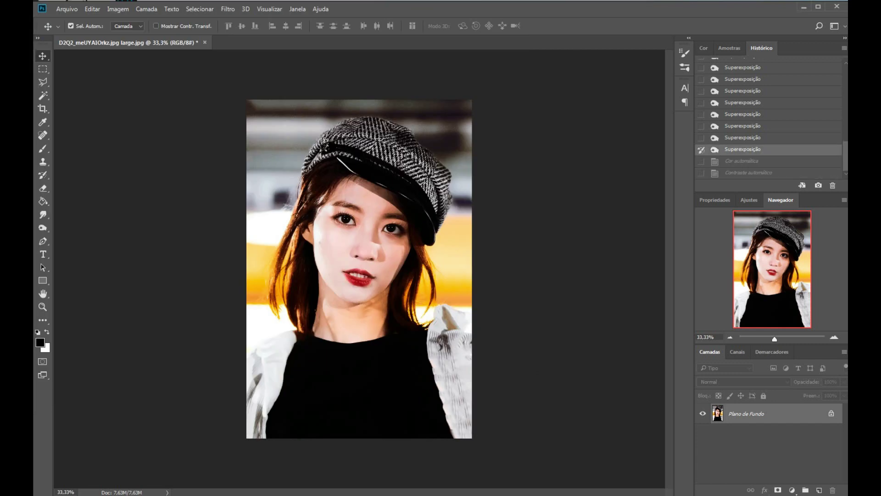
key(ctrl+j)
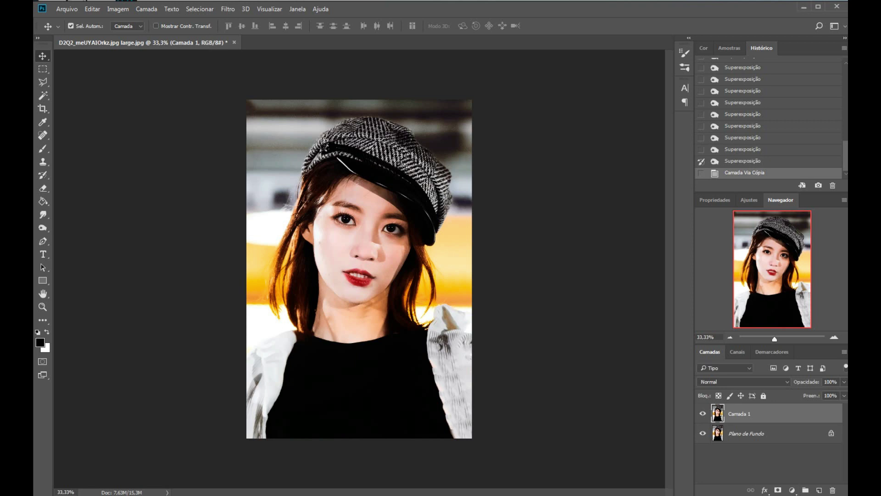